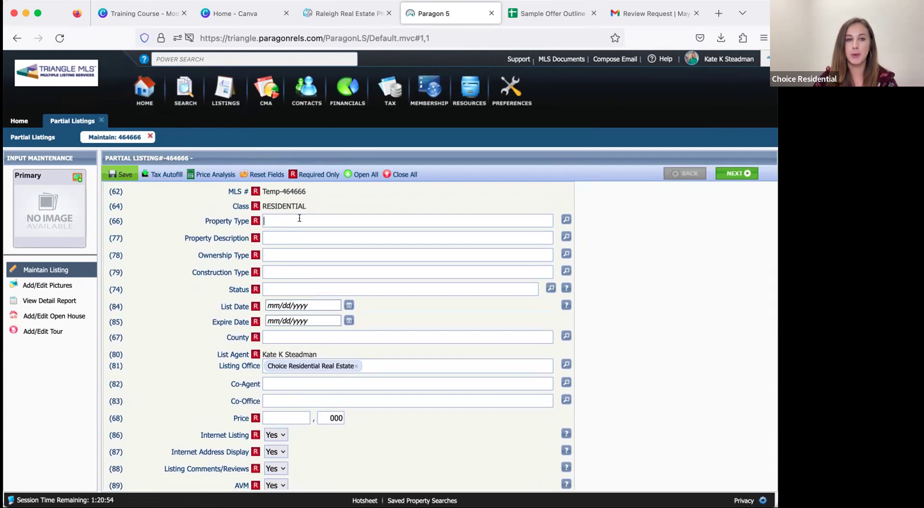
# Look up the available Property Type options for the residential listing and leave the field blank
pyautogui.write('at')
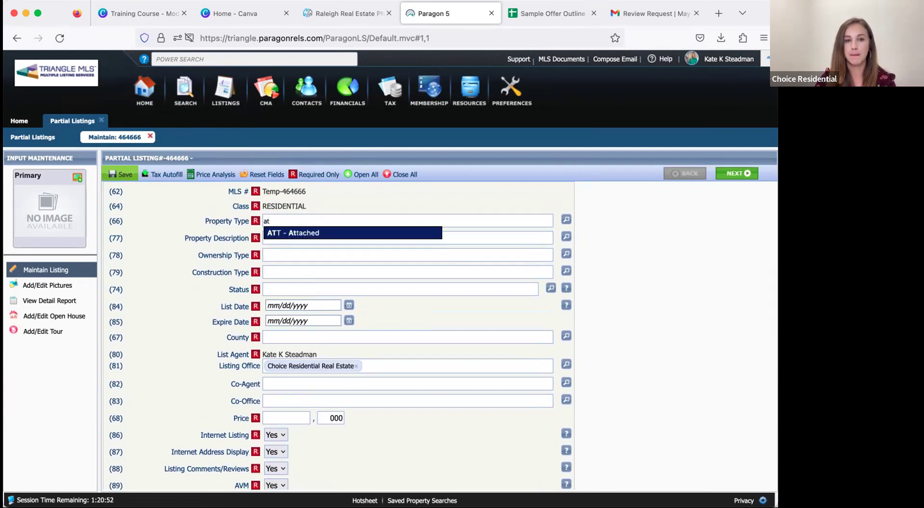
pyautogui.press('BackSpace')
pyautogui.press('BackSpace')
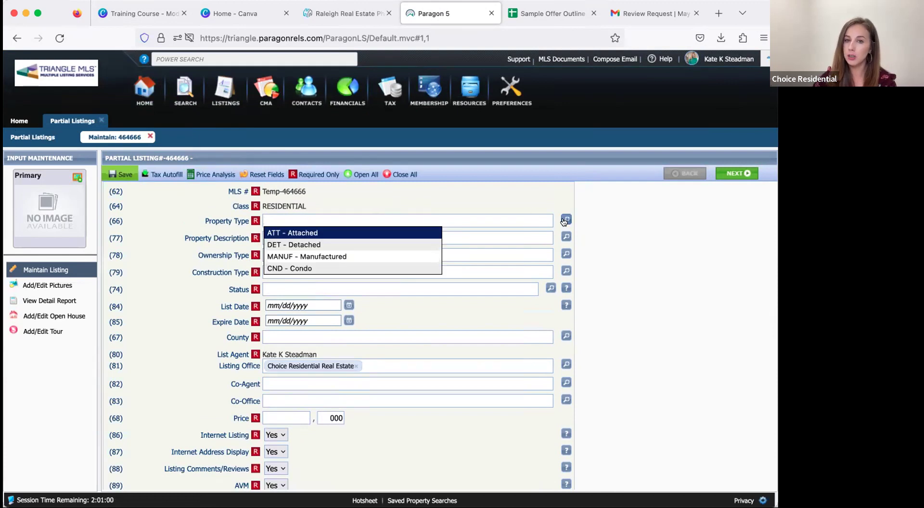
pyautogui.click(565, 220)
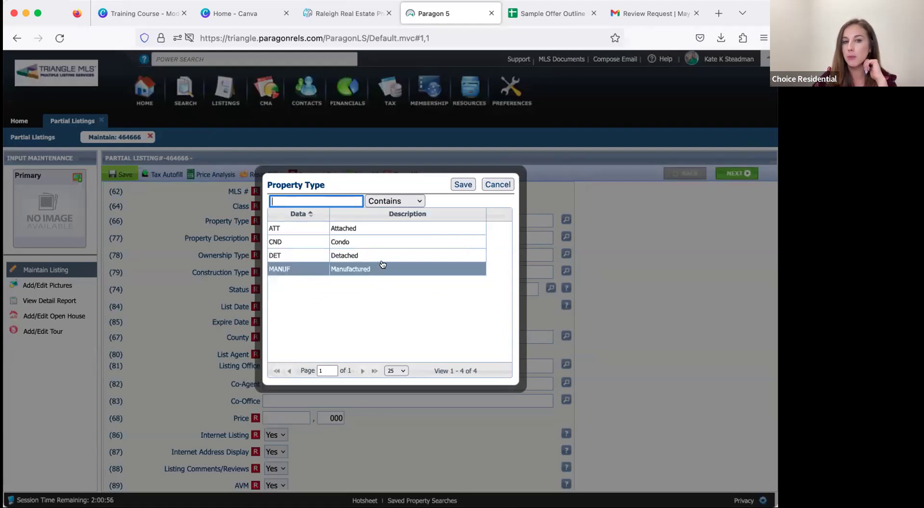
pyautogui.click(492, 185)
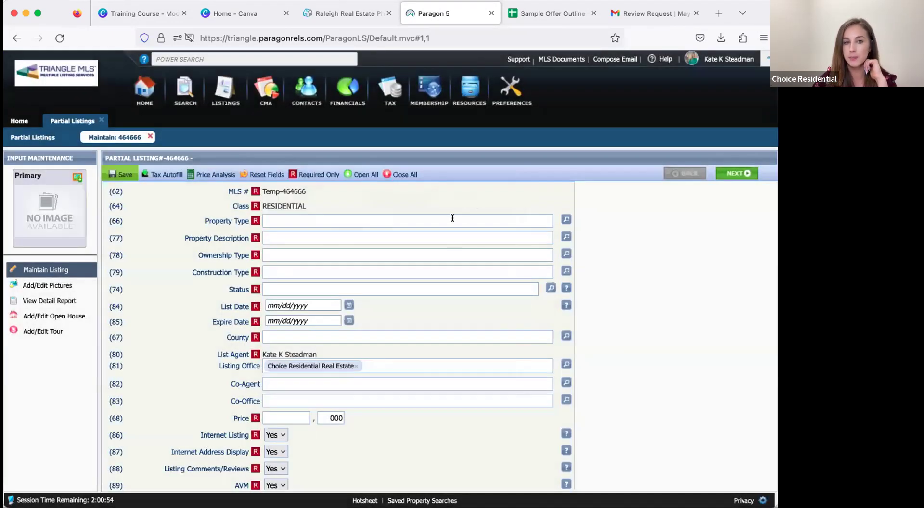
# Review the General section's fields, from Status down to City Limits Of
pyautogui.click(276, 284)
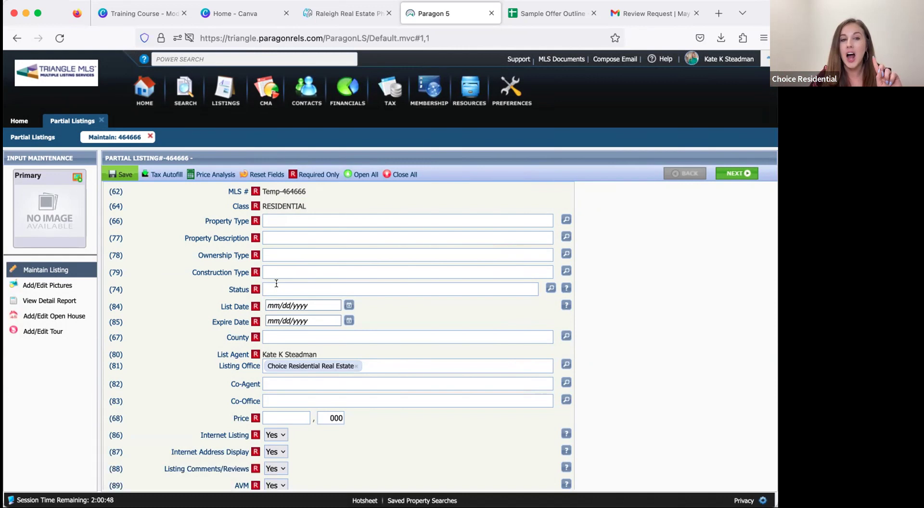
pyautogui.moveTo(215, 285); pyautogui.dragTo(447, 284)
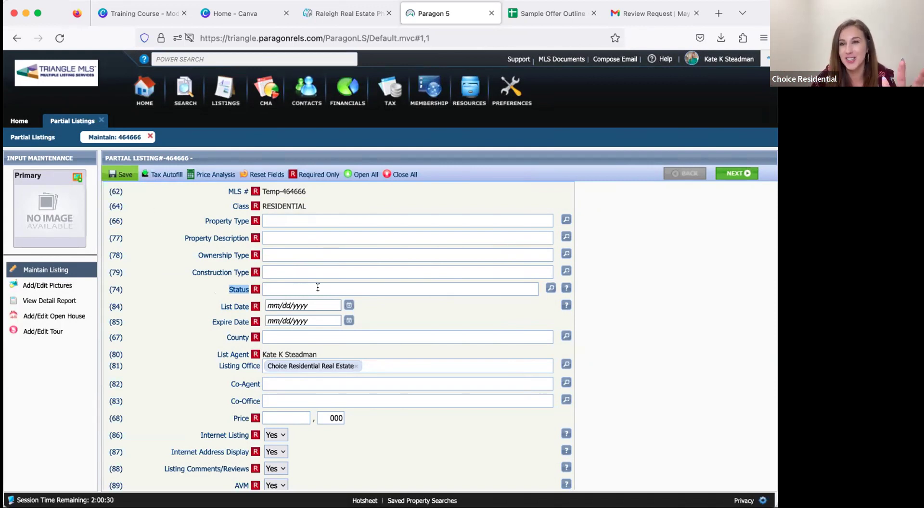
pyautogui.scroll(-3, 317, 287)
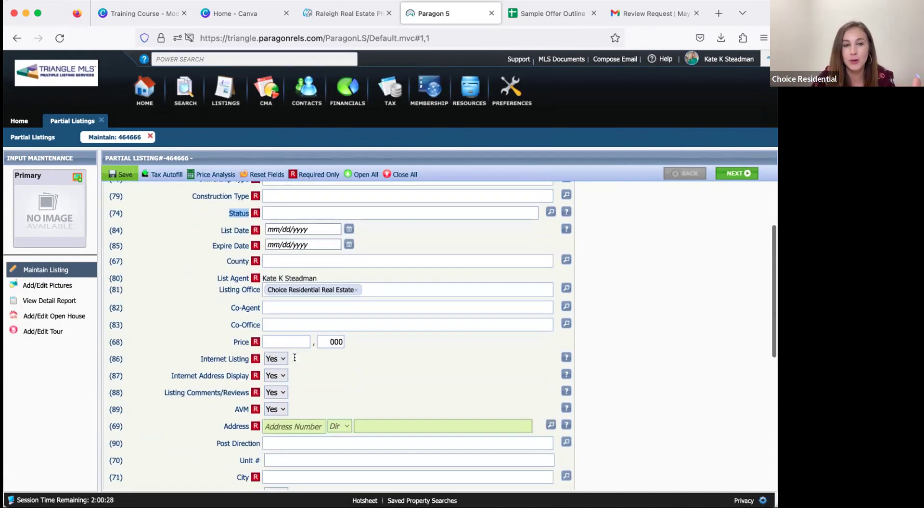
pyautogui.scroll(-10, 295, 357)
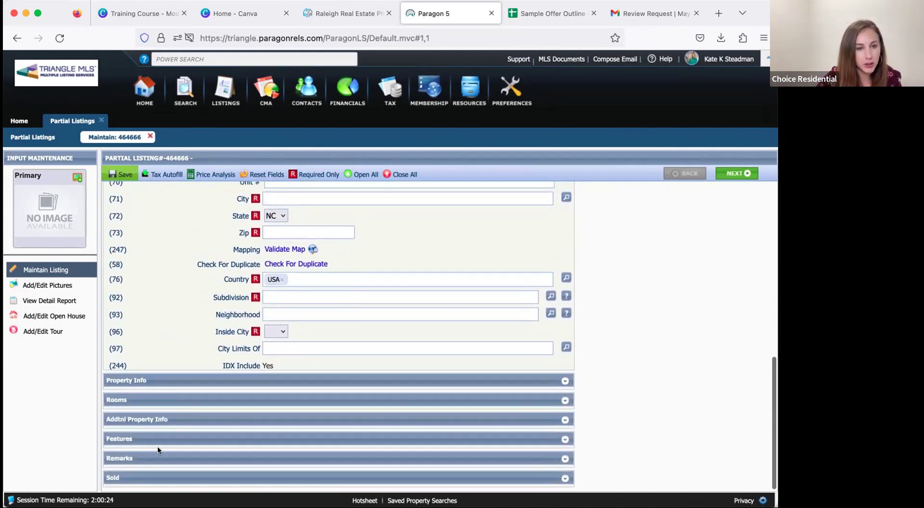
# Expand the Features section and review its required and optional feature fields
pyautogui.click(131, 438)
pyautogui.scroll(-6, 130, 437)
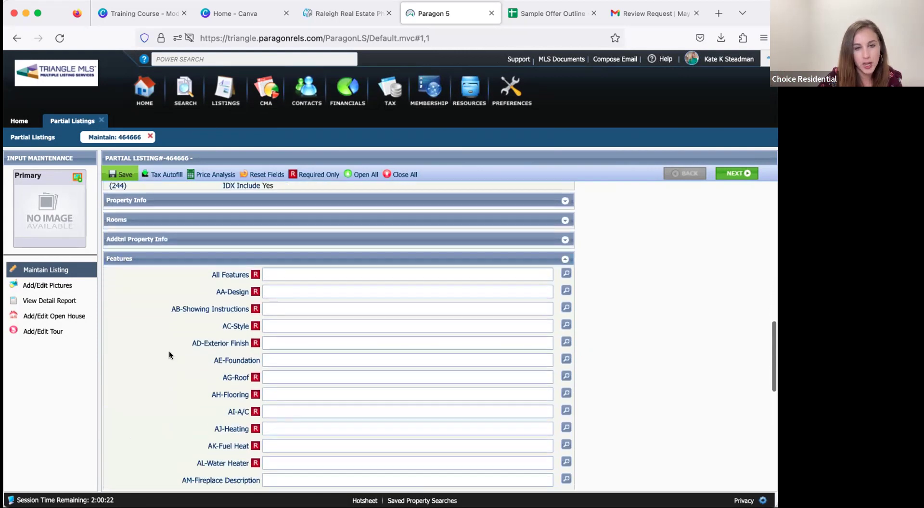
pyautogui.scroll(-2, 398, 319)
pyautogui.scroll(2, 398, 320)
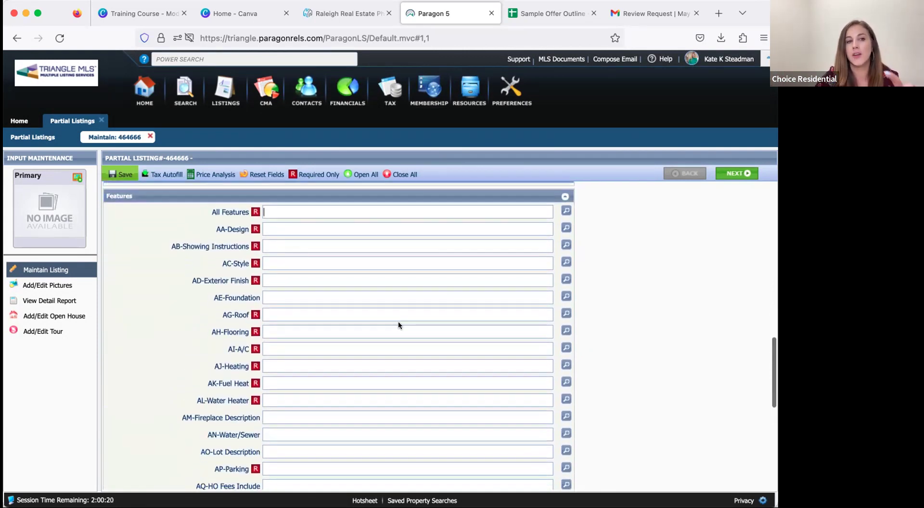
pyautogui.scroll(-1, 398, 321)
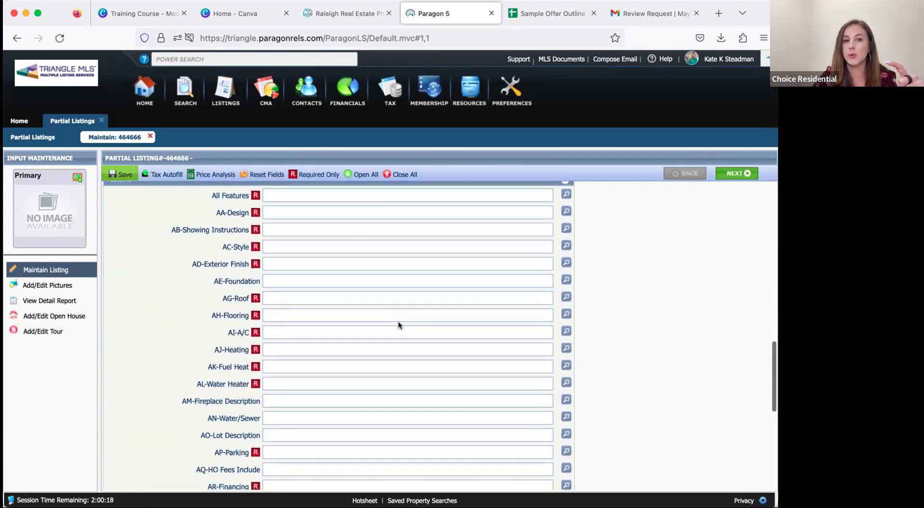
pyautogui.scroll(1, 397, 321)
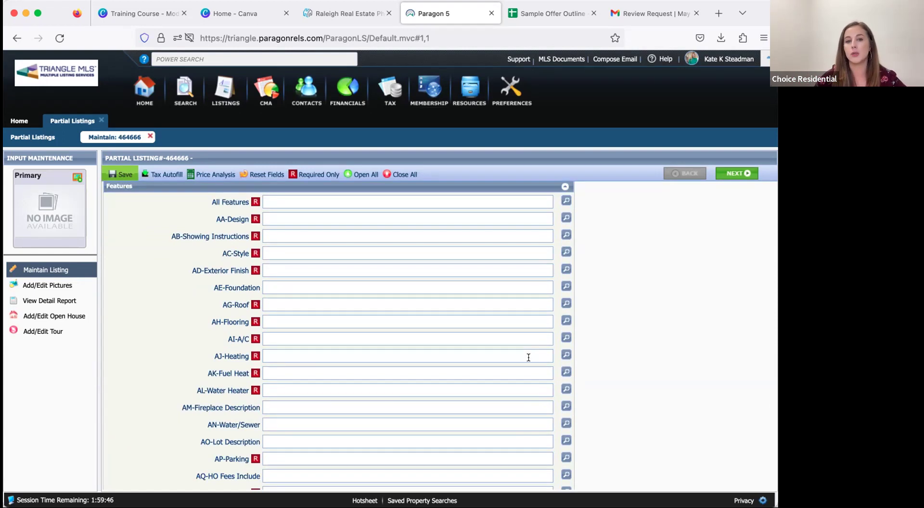
pyautogui.scroll(3, 528, 357)
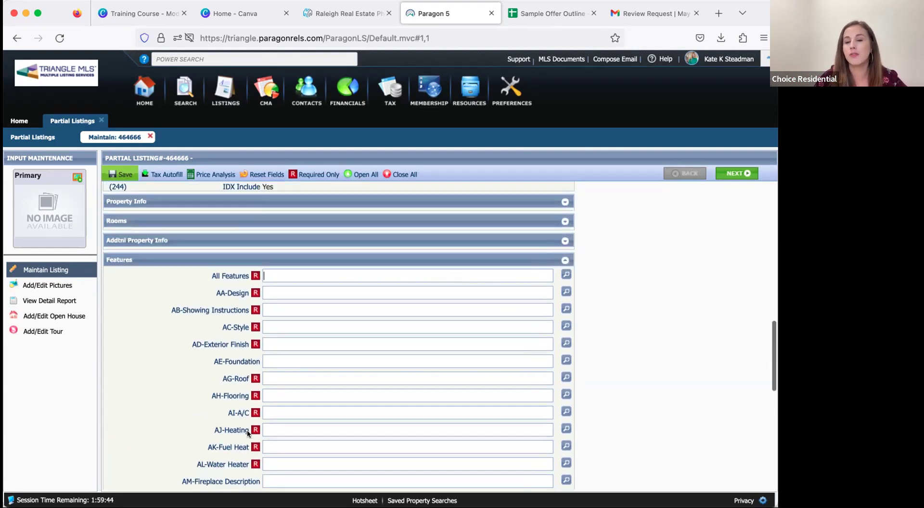
pyautogui.scroll(-5, 272, 428)
pyautogui.scroll(-5, 275, 423)
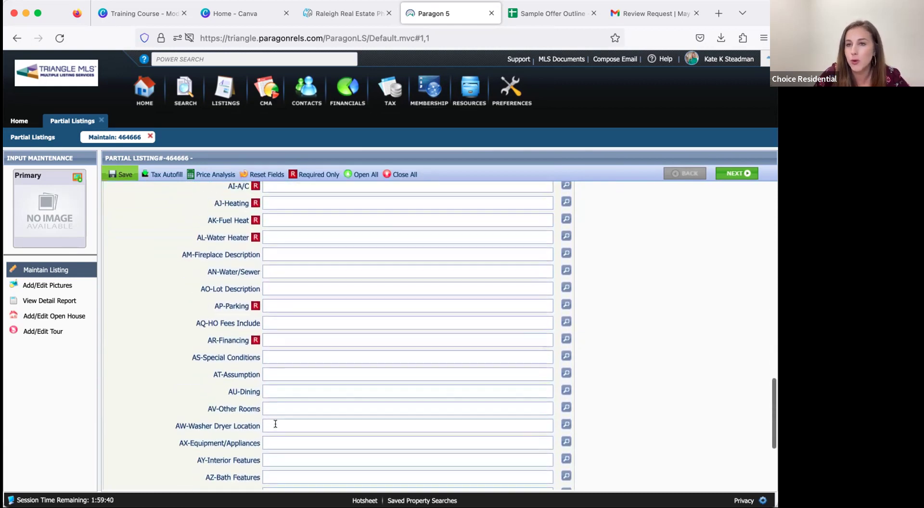
pyautogui.scroll(8, 275, 423)
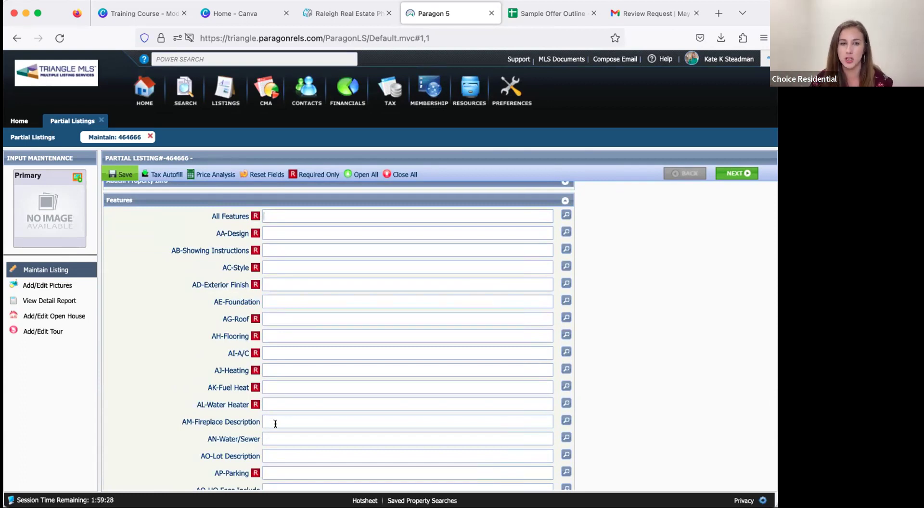
pyautogui.scroll(-2, 275, 423)
pyautogui.scroll(15, 275, 424)
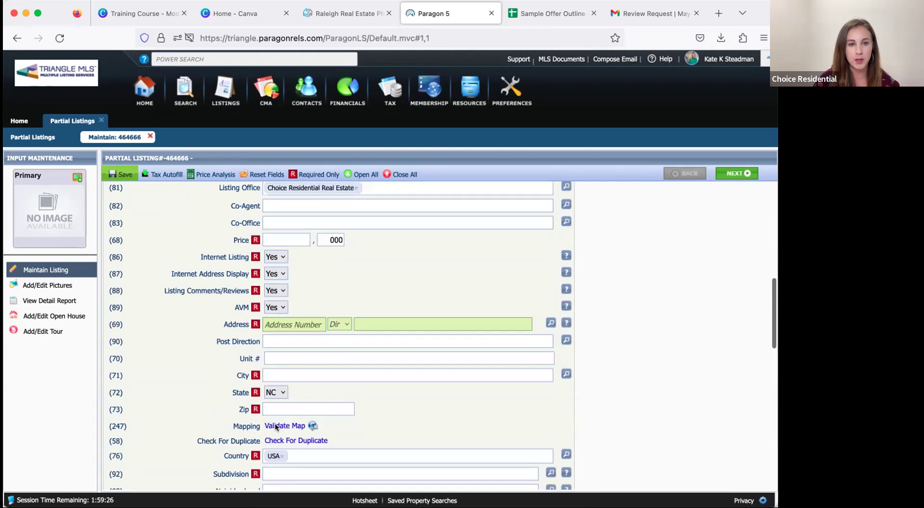
# Open the partial listing's pictures page and look through all of its photo slots
pyautogui.click(29, 285)
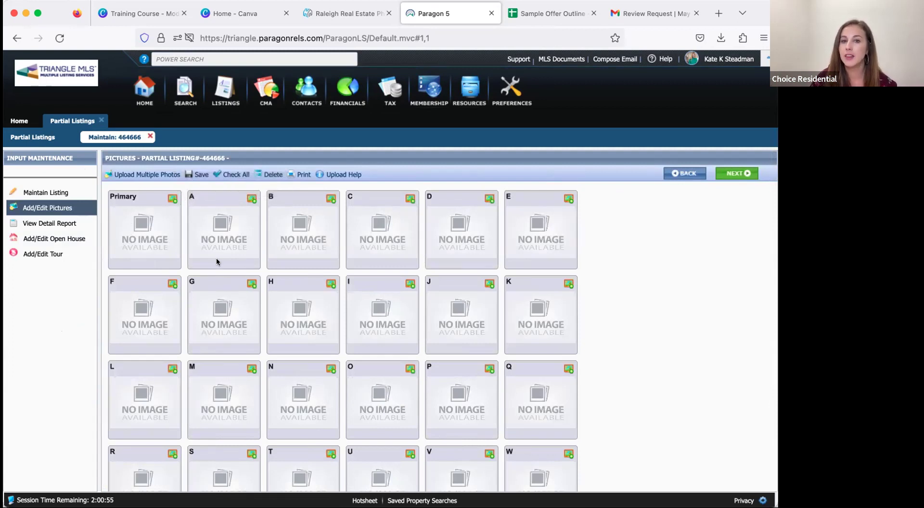
pyautogui.scroll(-3, 489, 368)
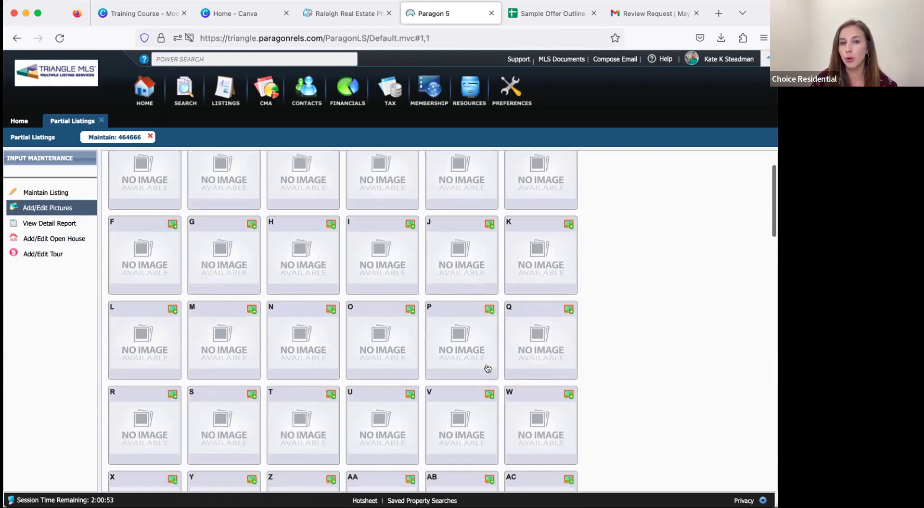
pyautogui.scroll(3, 489, 368)
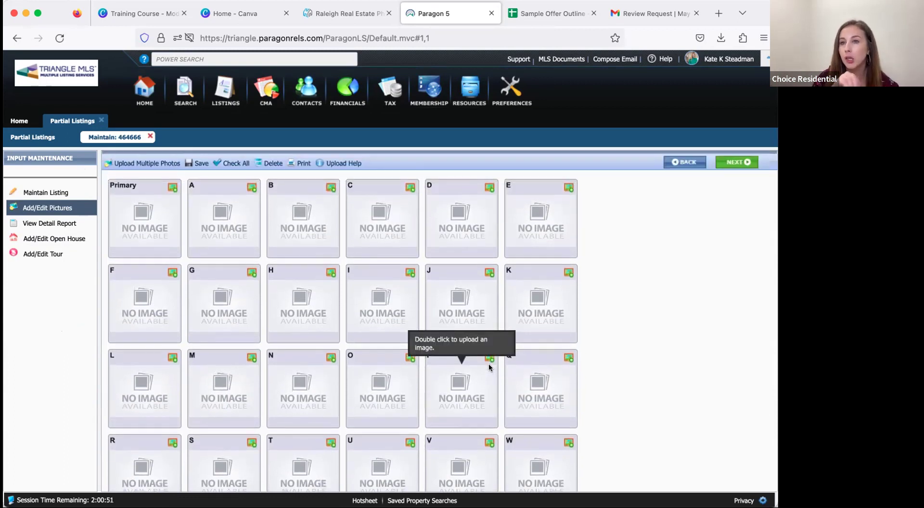
pyautogui.scroll(-10, 492, 357)
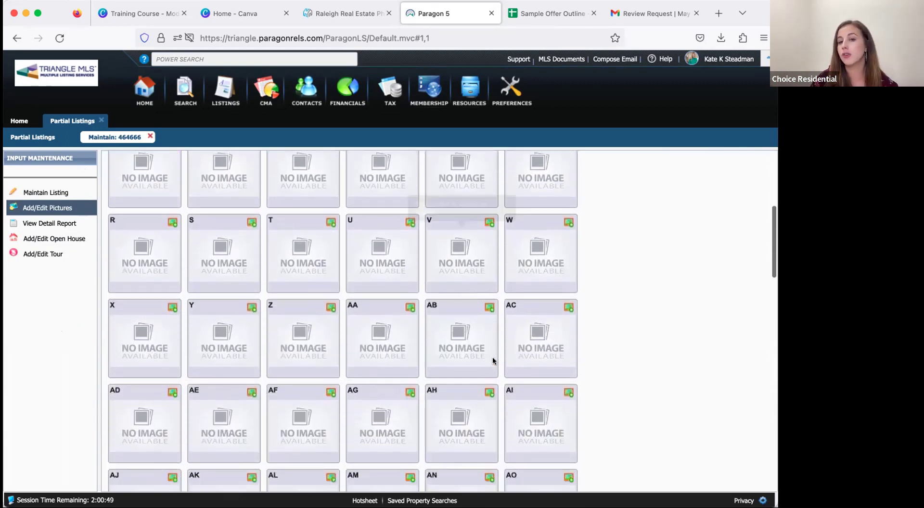
pyautogui.scroll(-10, 492, 356)
pyautogui.moveTo(443, 279); pyautogui.dragTo(226, 160)
pyautogui.moveTo(288, 307); pyautogui.dragTo(473, 178)
pyautogui.scroll(-5, 526, 418)
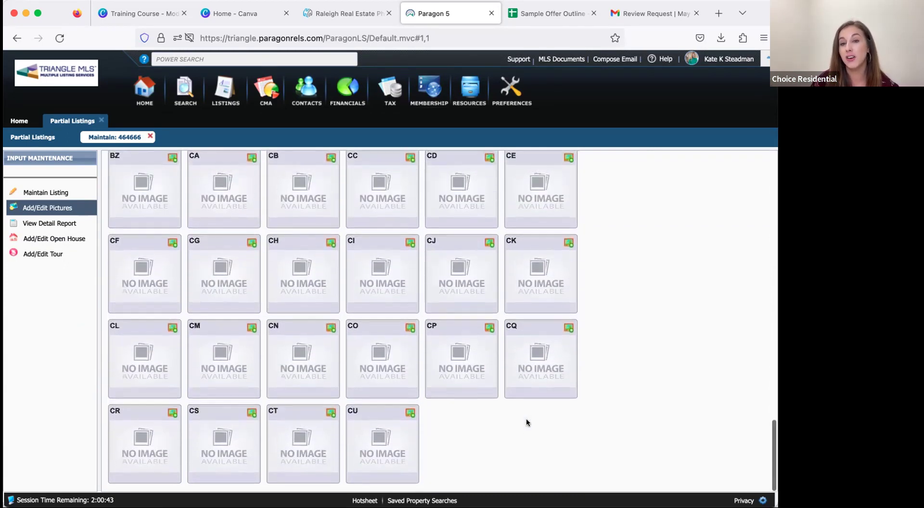
# Reorder the listing's pictures by moving slot CU between slots AG and AH
pyautogui.moveTo(355, 428); pyautogui.dragTo(443, 219)
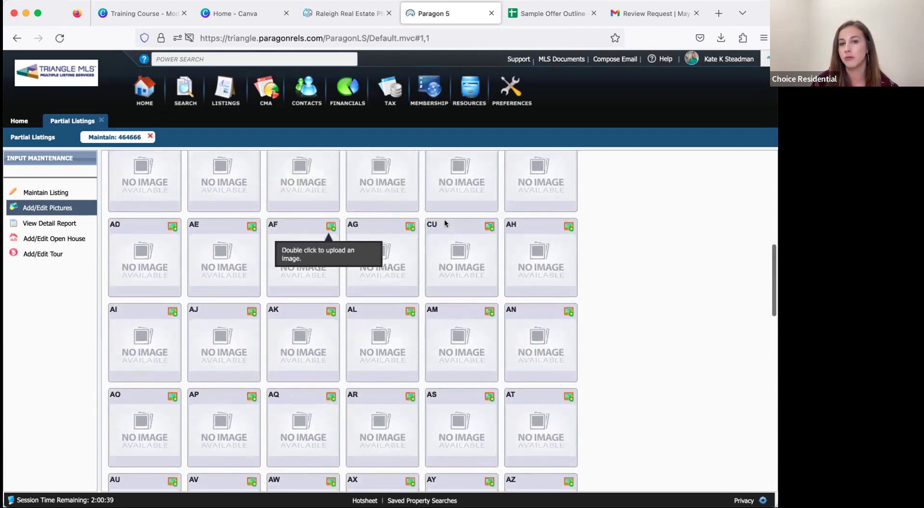
pyautogui.scroll(10, 444, 219)
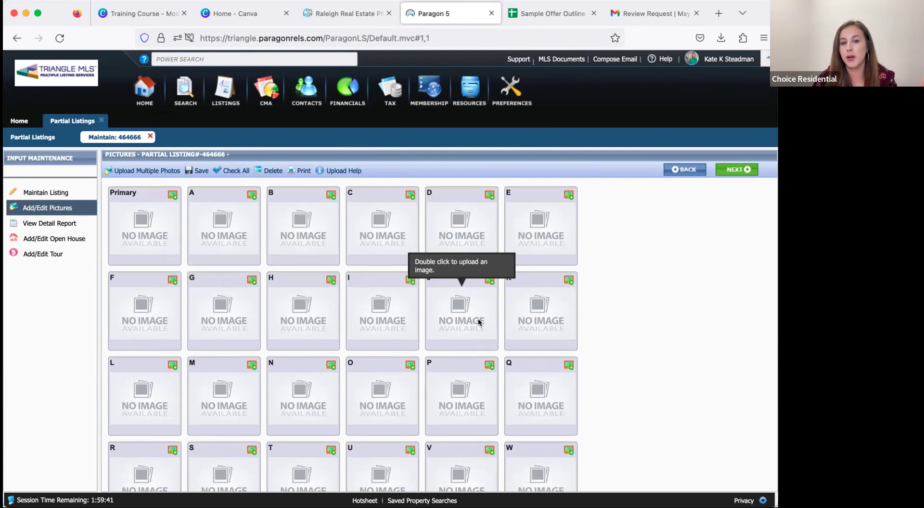
pyautogui.scroll(-7, 479, 322)
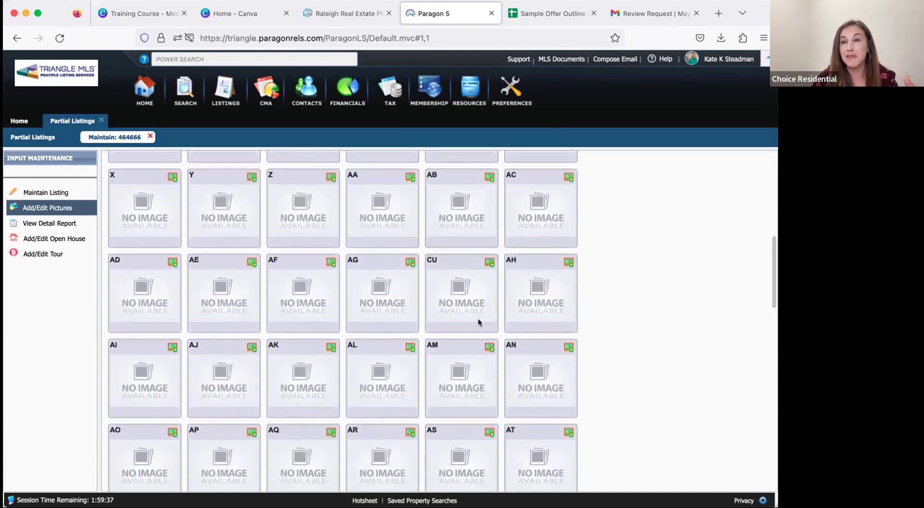
pyautogui.scroll(-3, 479, 322)
pyautogui.scroll(4, 478, 319)
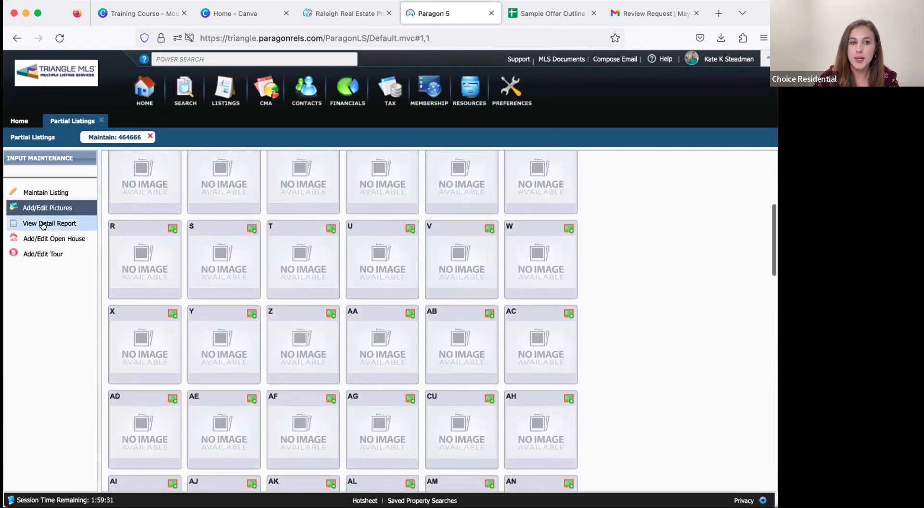
# View the partial listing's detail report and review its sections from remarks to features
pyautogui.click(43, 224)
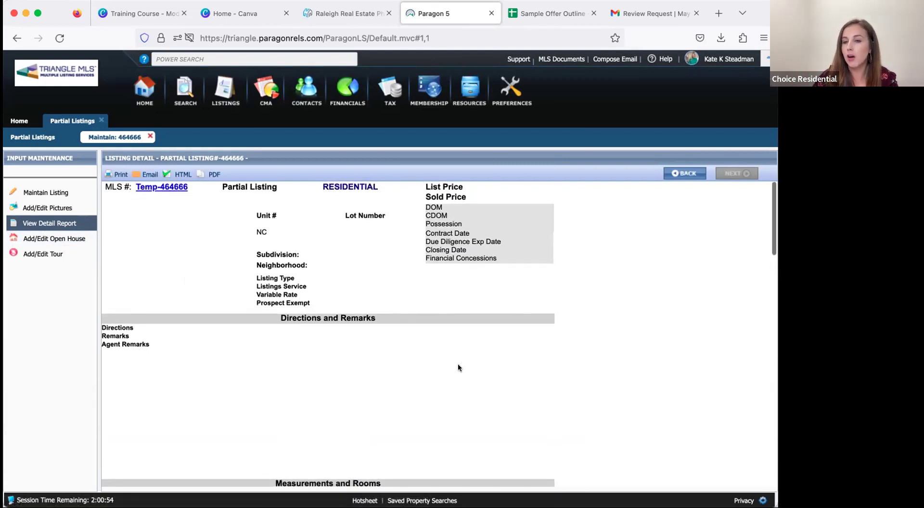
pyautogui.scroll(-5, 370, 413)
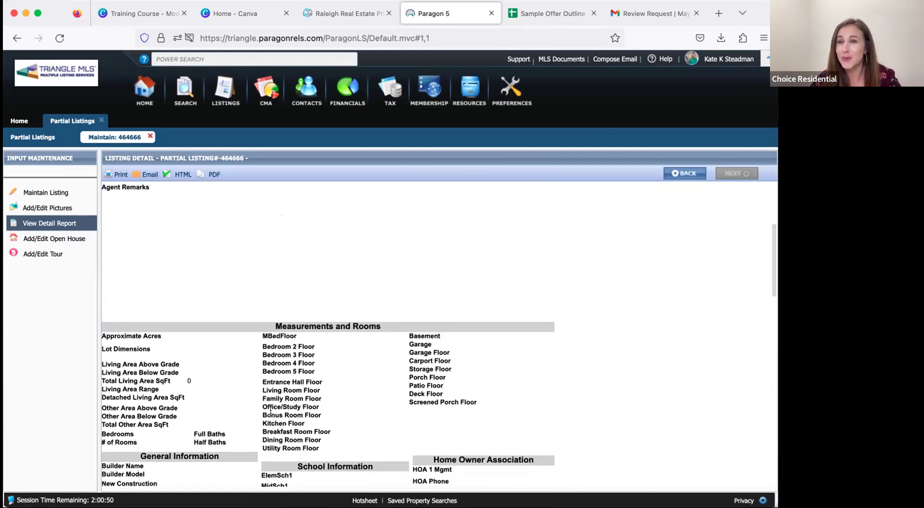
pyautogui.scroll(-7, 270, 409)
pyautogui.scroll(-3, 270, 410)
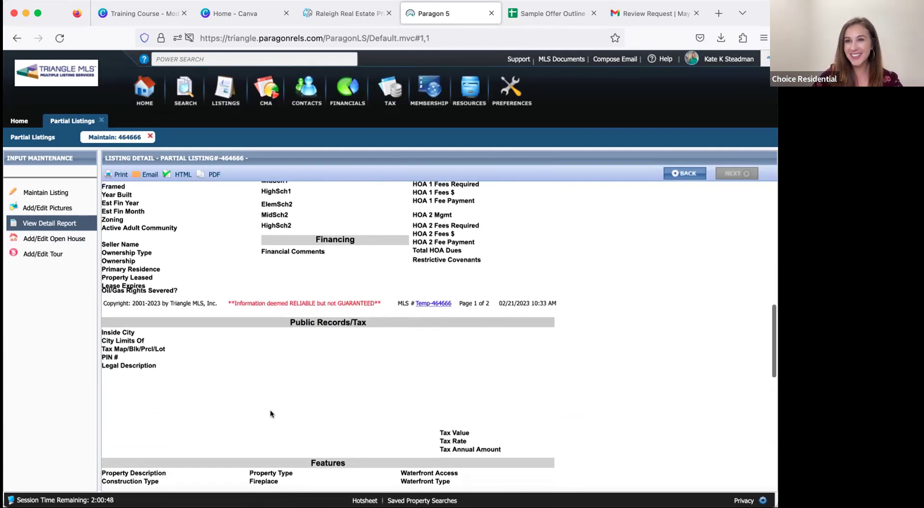
pyautogui.scroll(15, 270, 410)
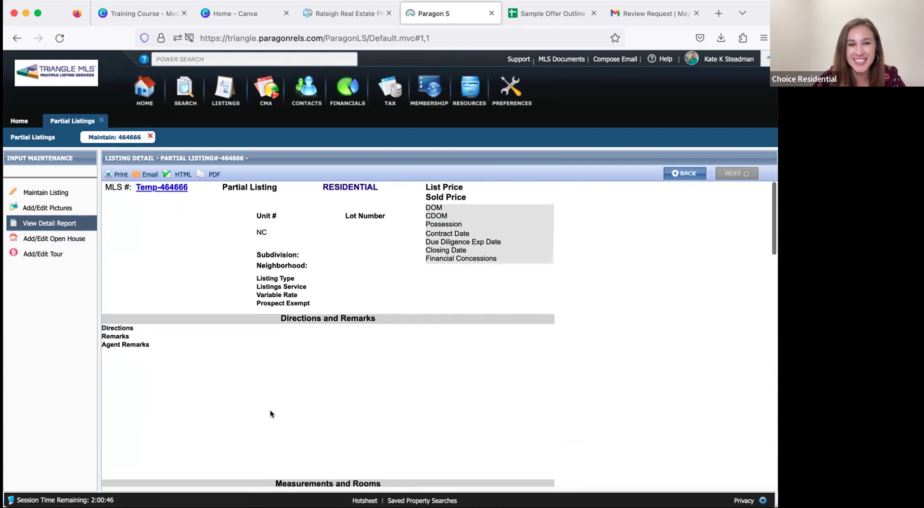
# Return to the listing's input form and view its Price Analysis, closing it without entering a new price
pyautogui.click(41, 193)
pyautogui.scroll(5, 264, 279)
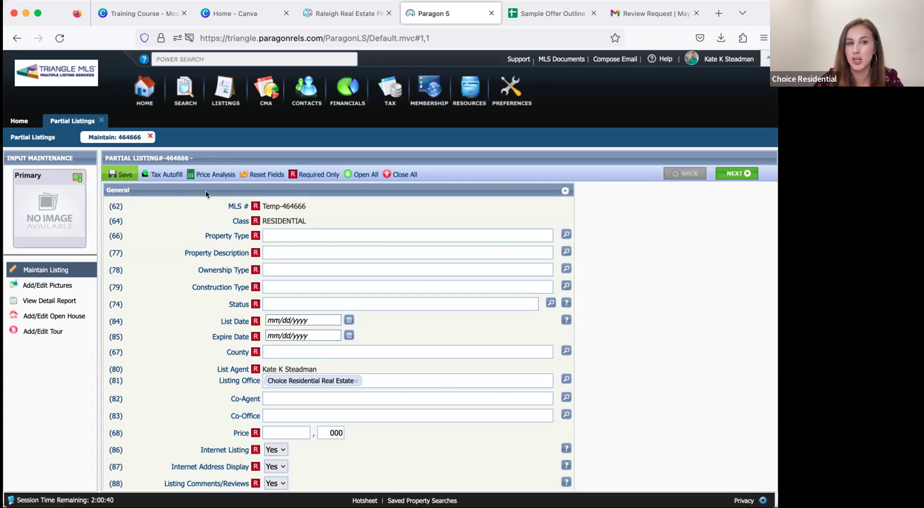
pyautogui.click(209, 174)
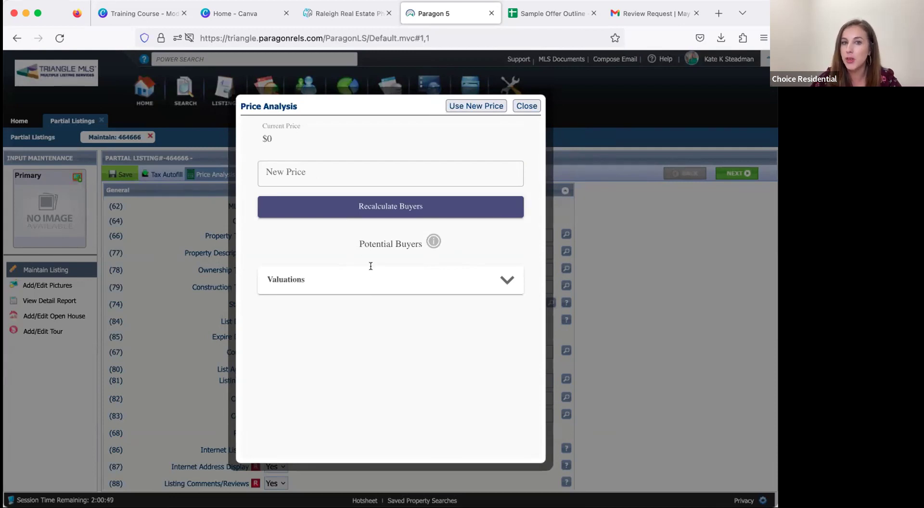
pyautogui.click(364, 169)
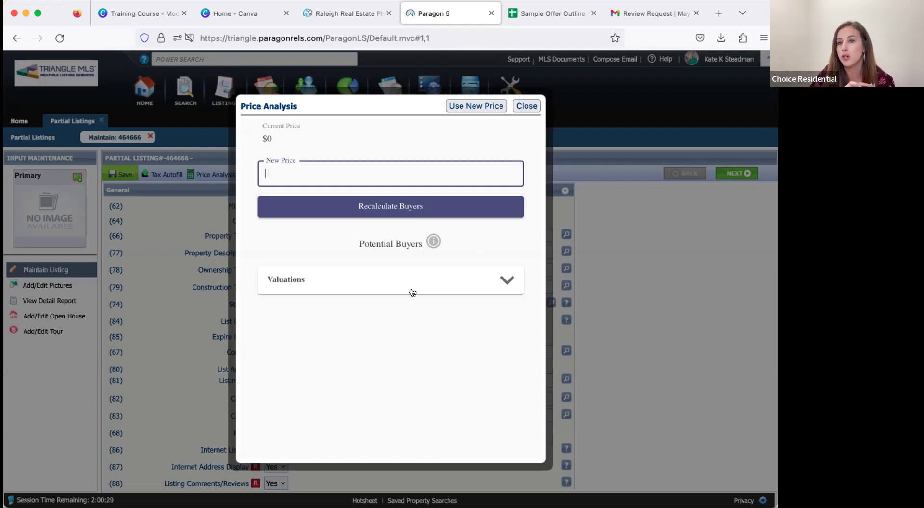
pyautogui.click(526, 105)
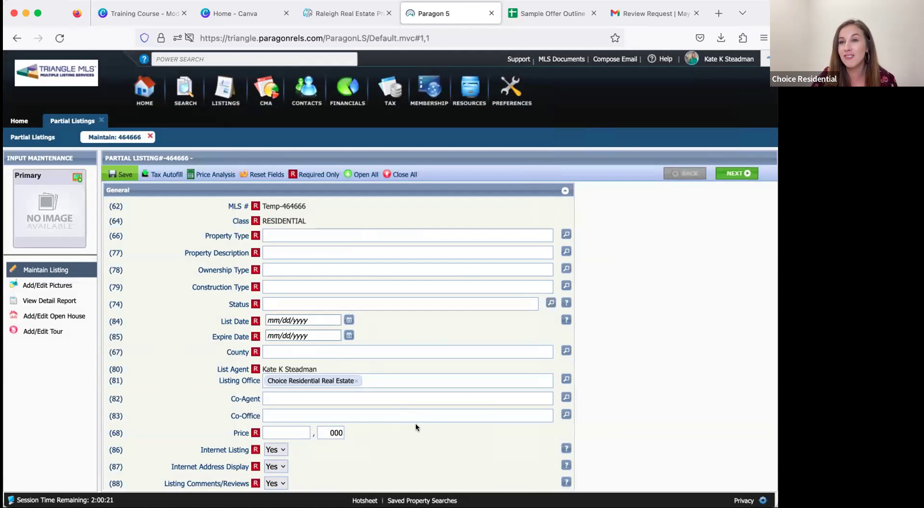
pyautogui.scroll(-3, 415, 426)
pyautogui.scroll(-8, 416, 426)
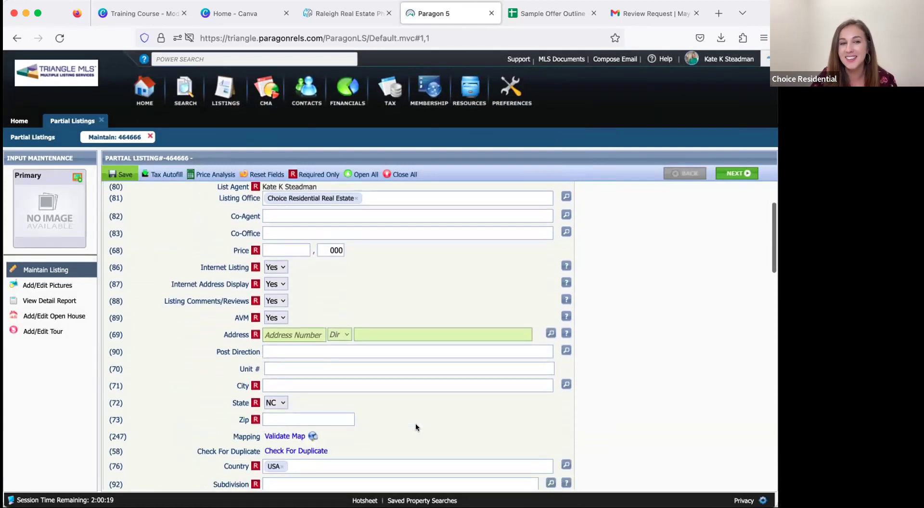
pyautogui.scroll(10, 415, 423)
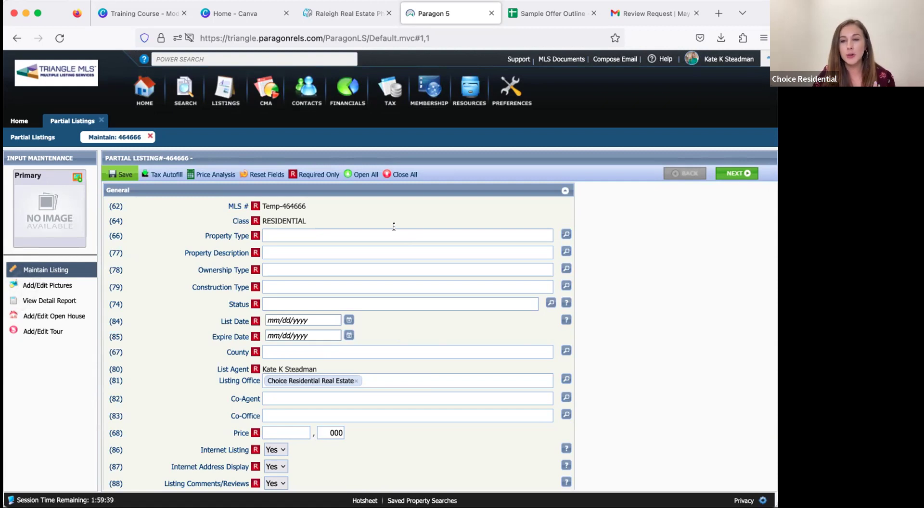
# Collapse the Features section of the partial listing's input form and expand its Remarks section
pyautogui.scroll(-6, 404, 408)
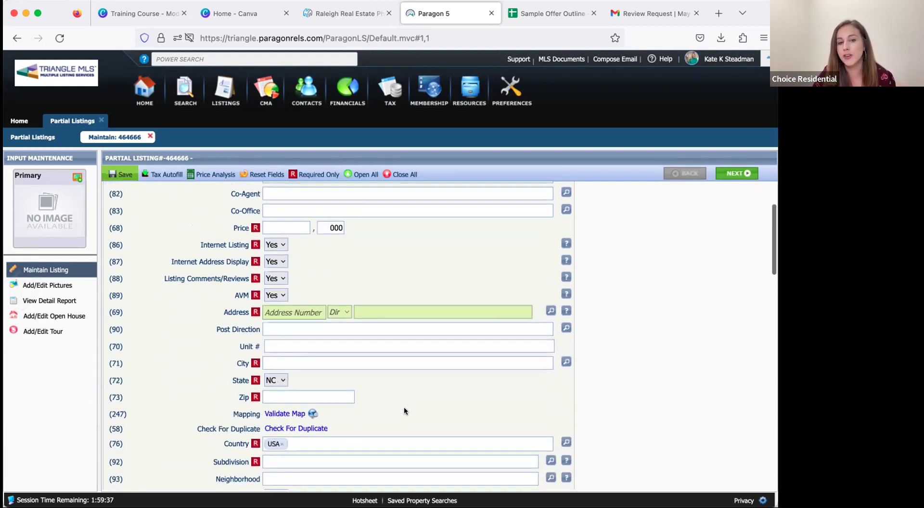
pyautogui.scroll(-3, 403, 406)
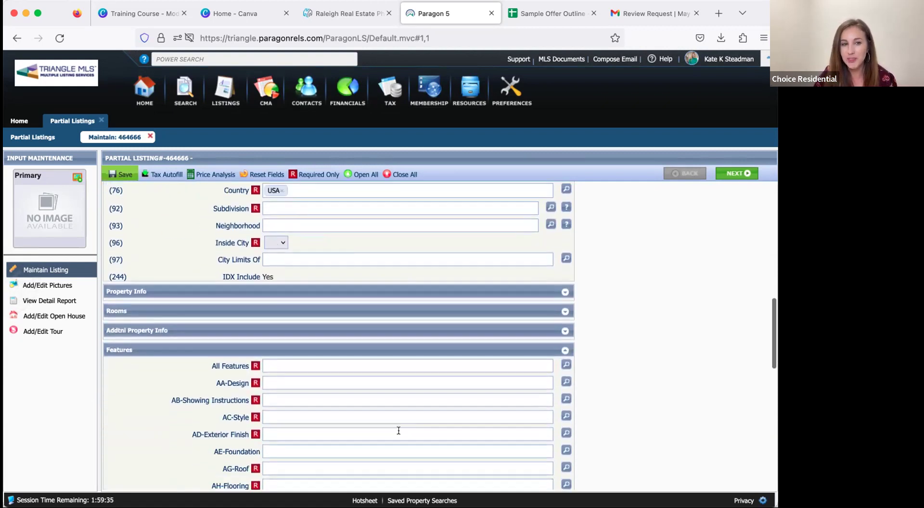
pyautogui.click(157, 351)
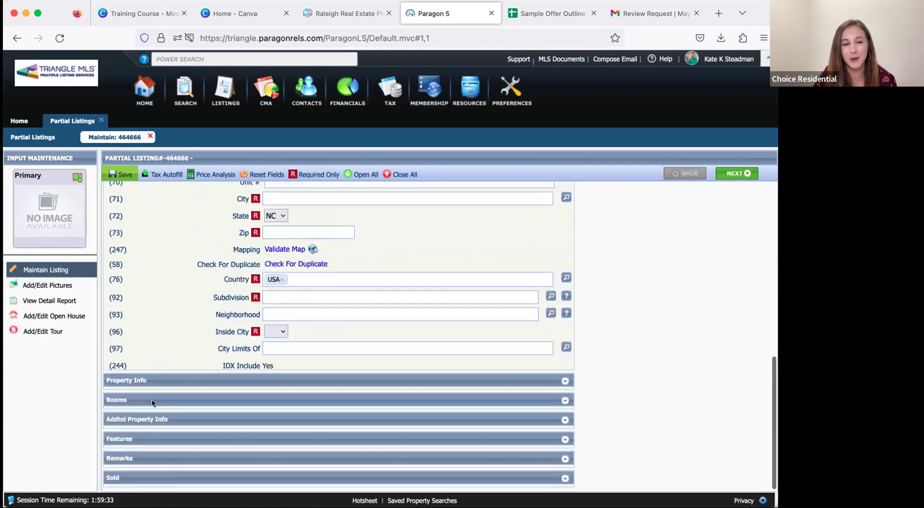
pyautogui.click(141, 456)
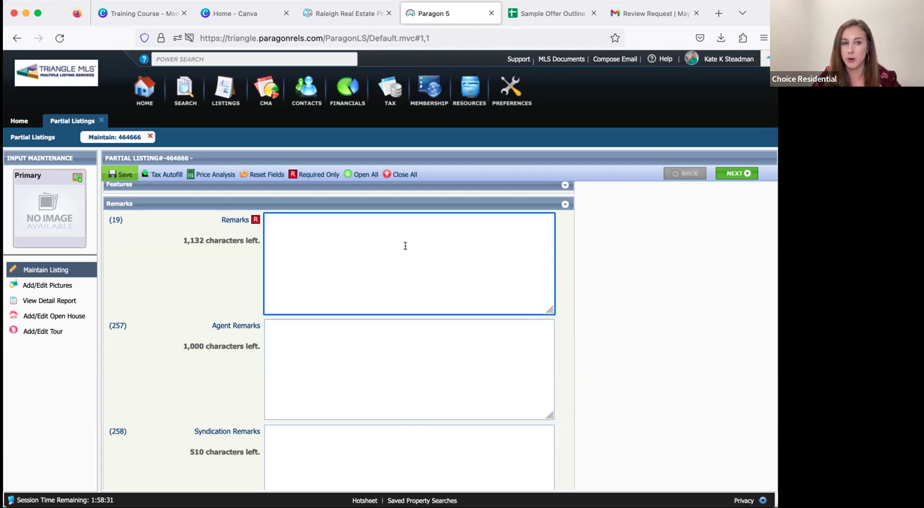
# Examine the character limits of the Remarks, Agent Remarks and Syndication Remarks fields, and review the General section's internet display and address fields
pyautogui.doubleClick(226, 242)
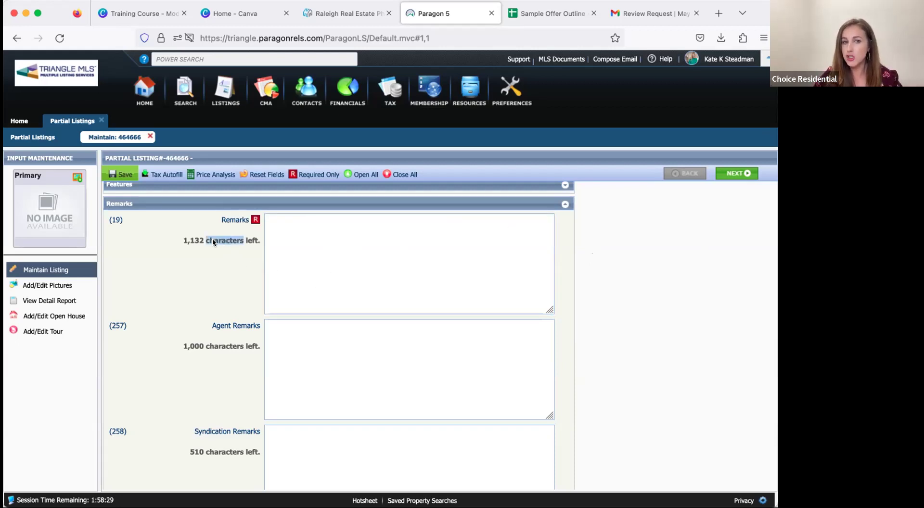
pyautogui.tripleClick(186, 241)
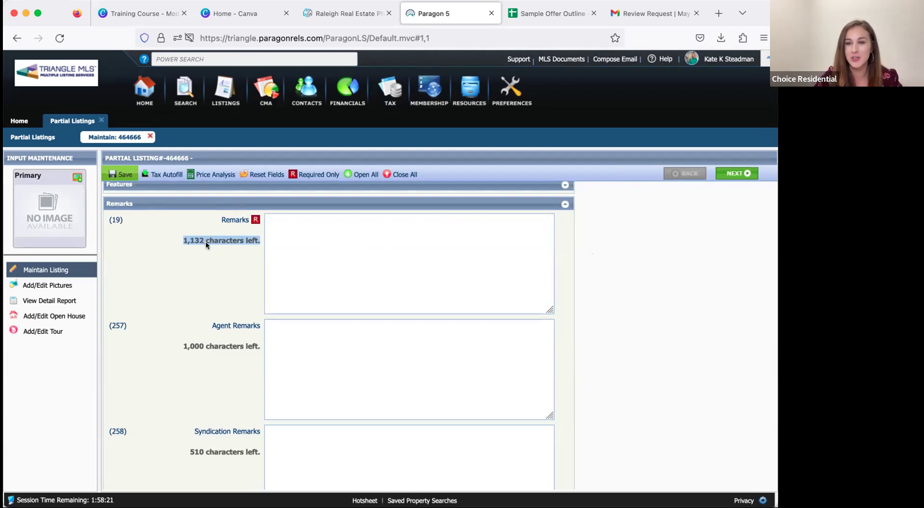
pyautogui.scroll(-1, 206, 242)
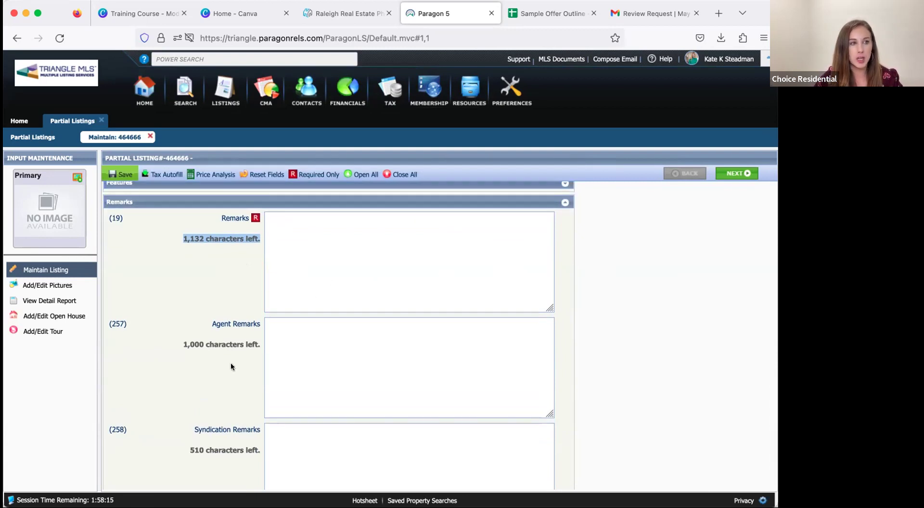
pyautogui.scroll(-3, 230, 362)
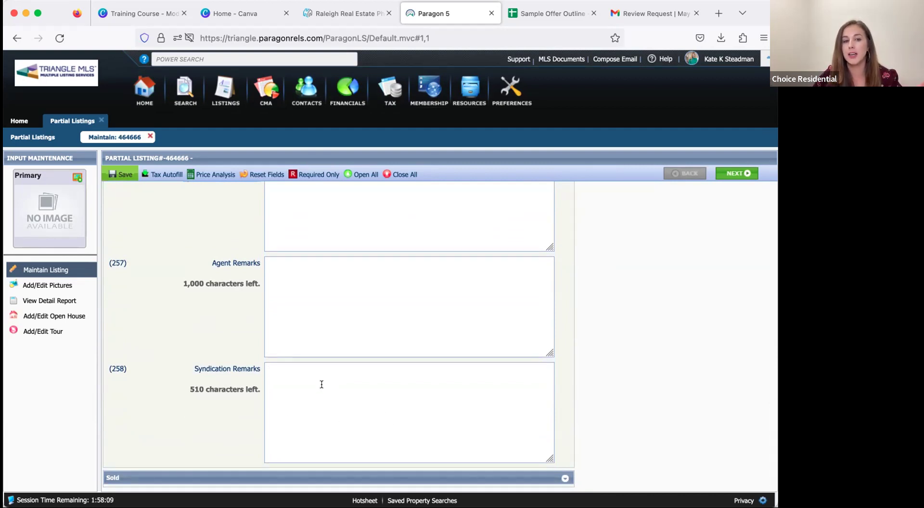
pyautogui.scroll(10, 321, 384)
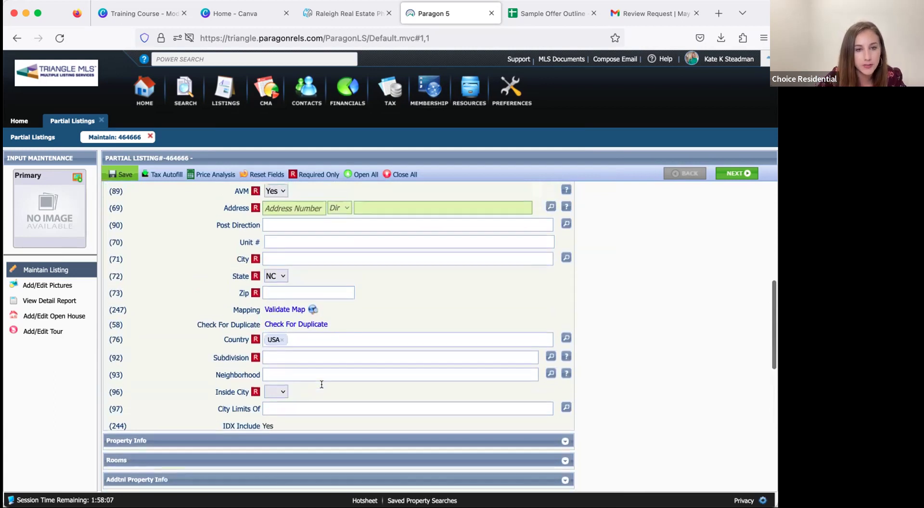
pyautogui.scroll(5, 322, 384)
pyautogui.scroll(1, 321, 388)
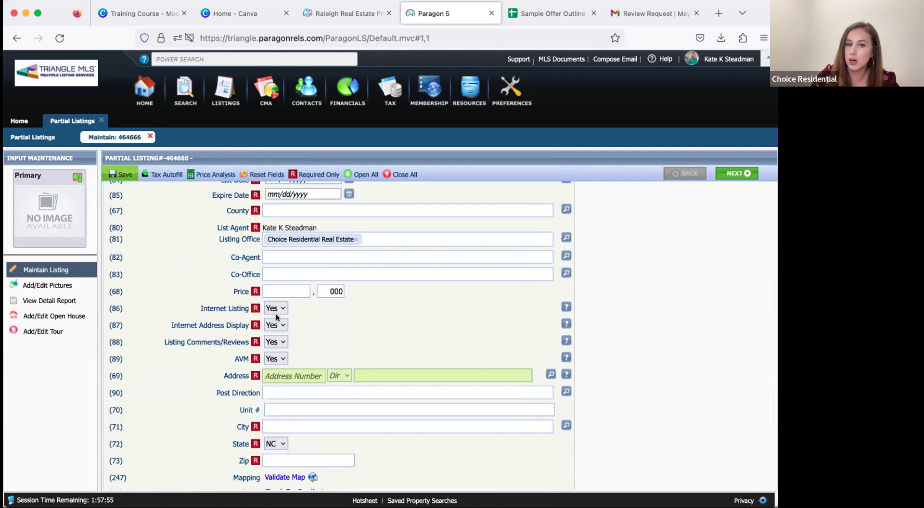
pyautogui.scroll(-10, 276, 313)
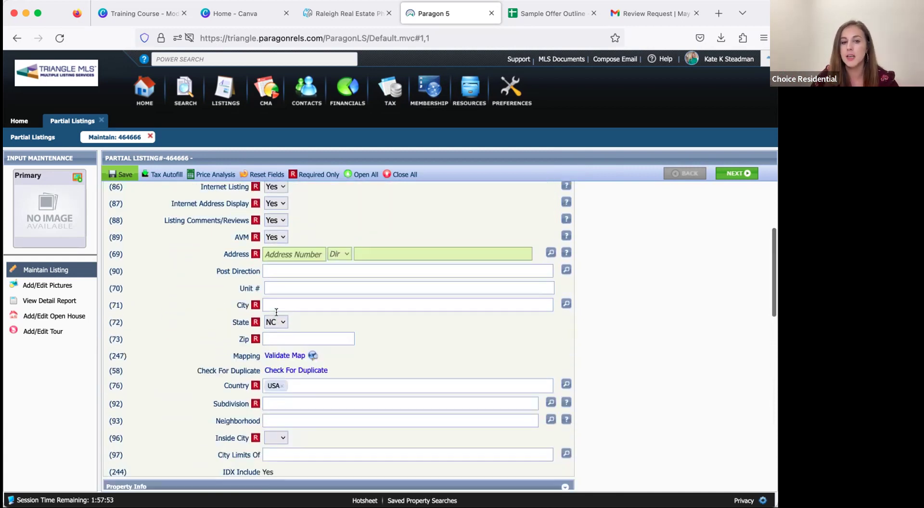
pyautogui.scroll(-1, 276, 312)
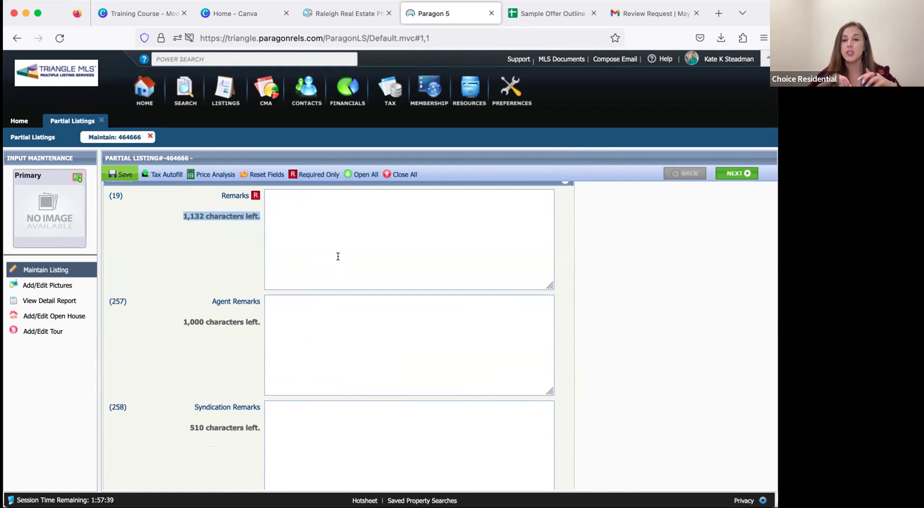
pyautogui.scroll(10, 337, 256)
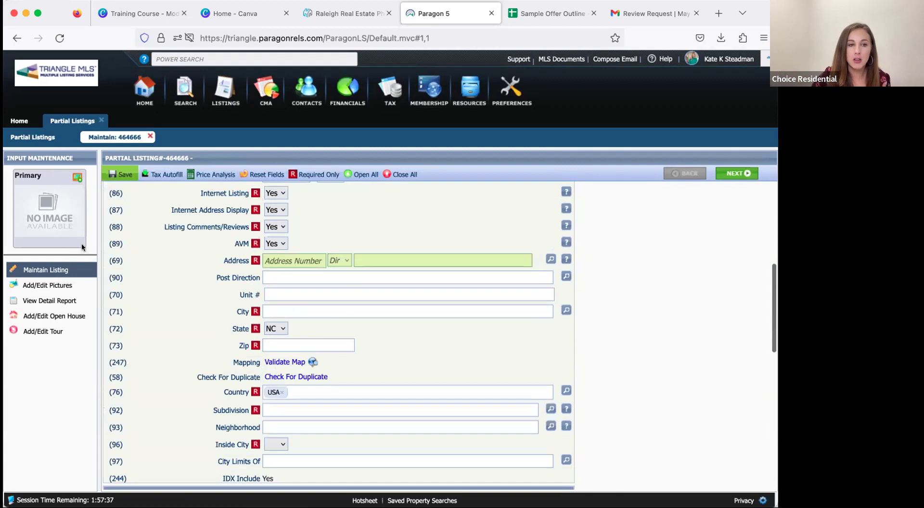
# Display the partial listing's detail report as a PDF and review its first page from the header to Measurements and Rooms
pyautogui.click(66, 301)
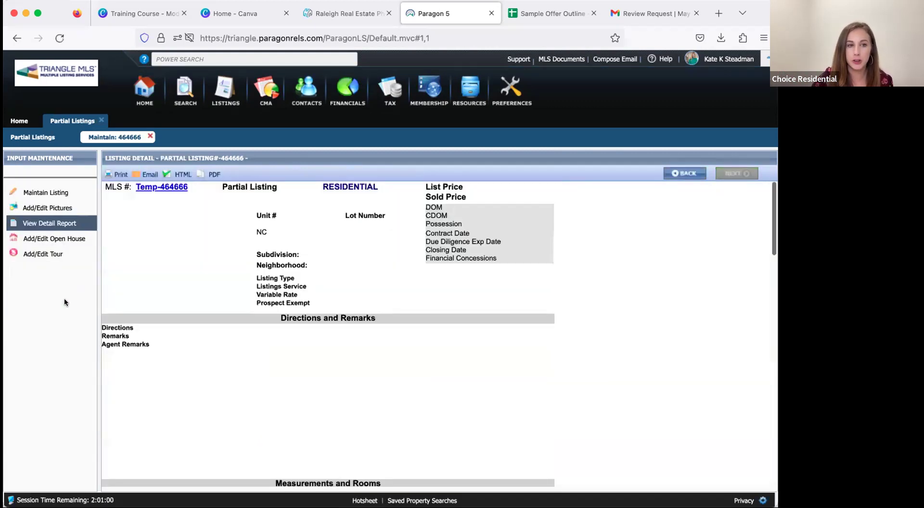
pyautogui.click(210, 175)
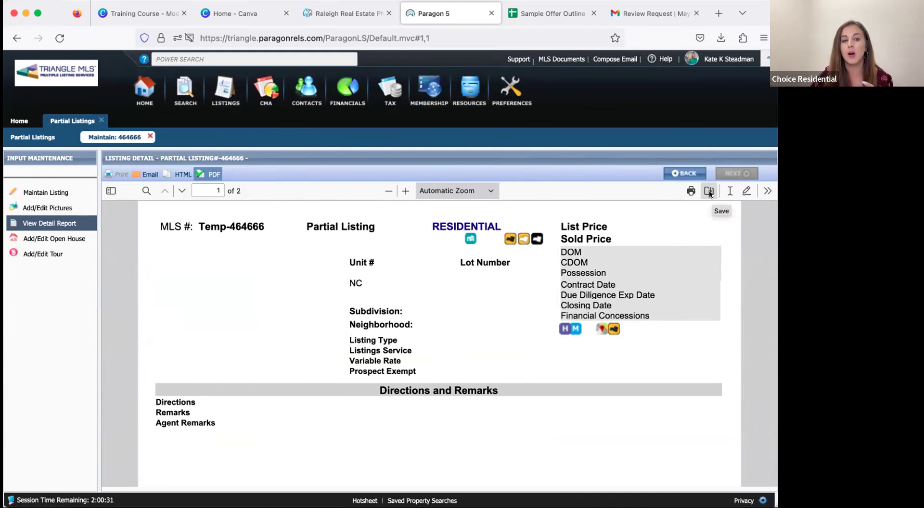
pyautogui.scroll(-5, 436, 337)
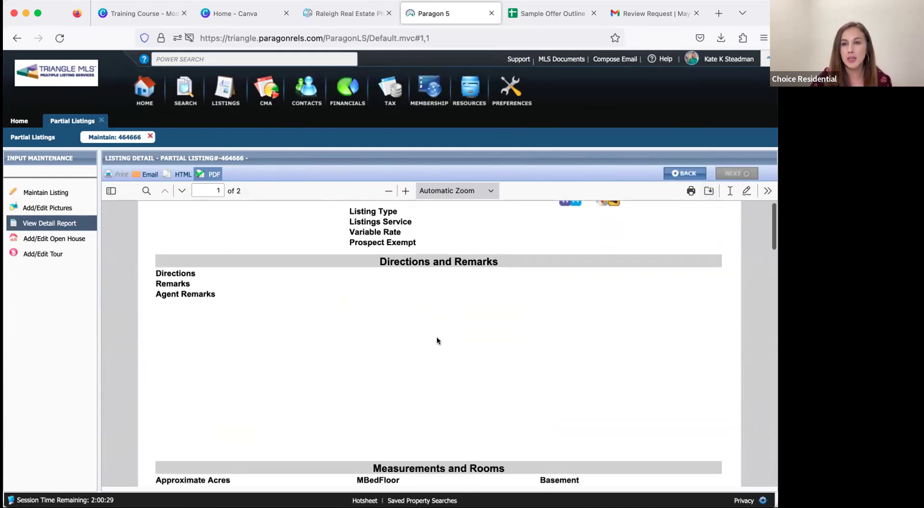
pyautogui.scroll(-1, 437, 340)
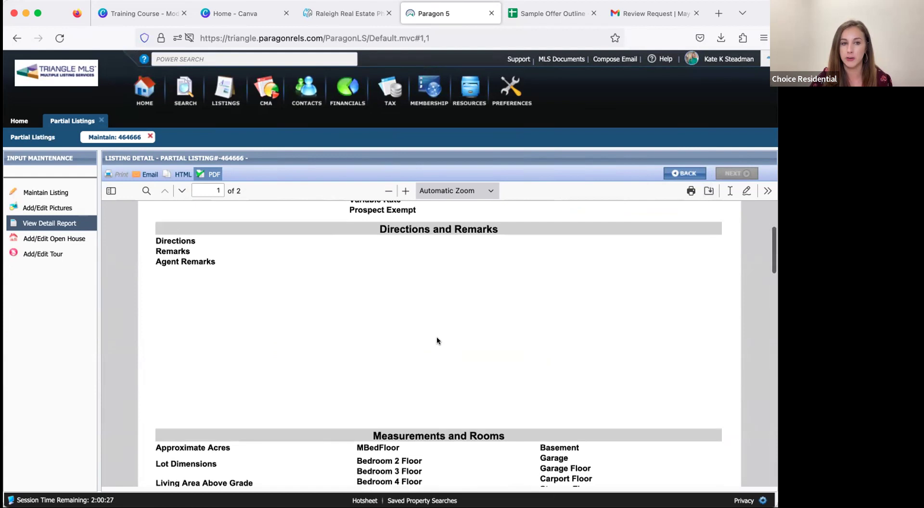
pyautogui.scroll(-1, 437, 340)
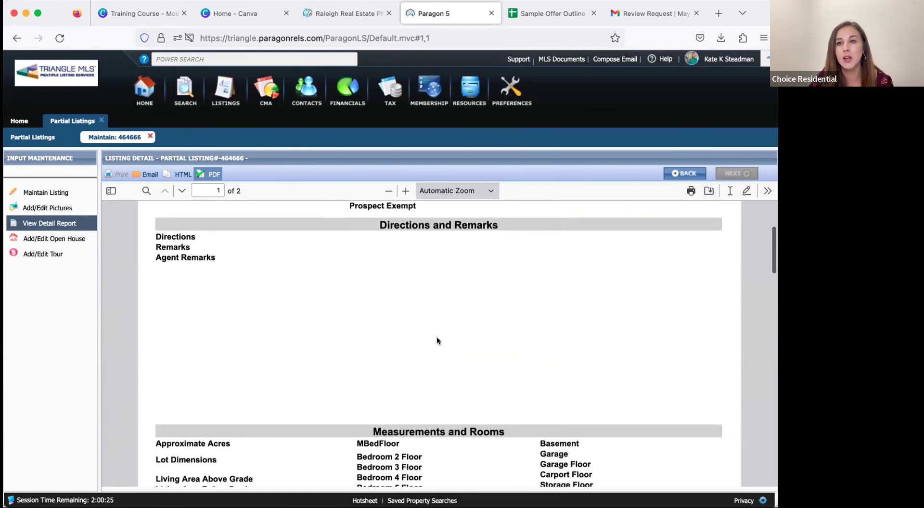
pyautogui.scroll(7, 437, 337)
pyautogui.scroll(-1, 437, 341)
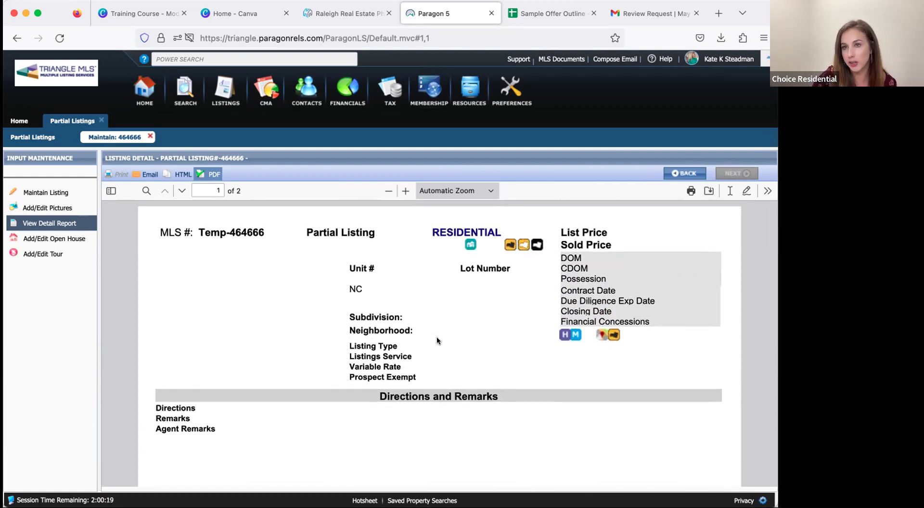
pyautogui.scroll(-3, 437, 337)
pyautogui.scroll(-2, 437, 339)
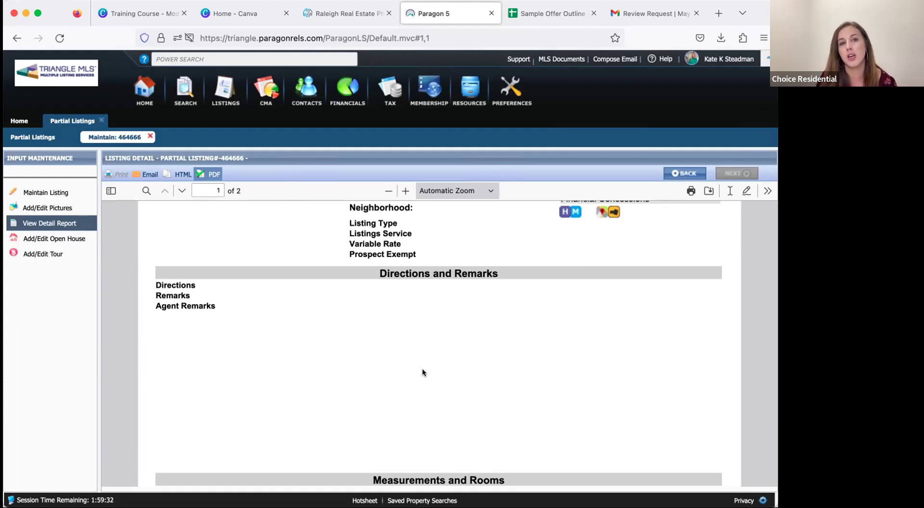
# Switch to the training course design in Canva and close the separate Canva home page
pyautogui.click(230, 9)
pyautogui.click(131, 13)
pyautogui.click(286, 13)
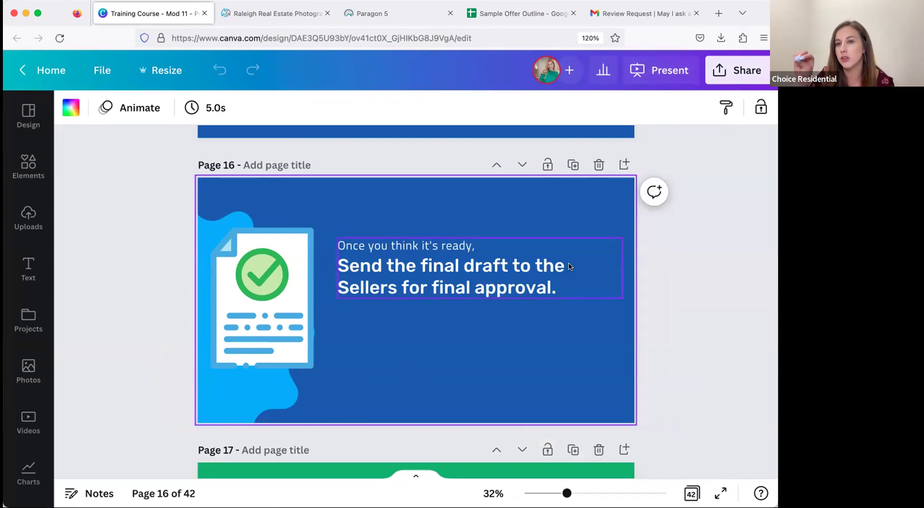
# Present the training course full screen from page 16 and advance to the "Publish to MLS!" slide
pyautogui.click(672, 77)
pyautogui.click(610, 423)
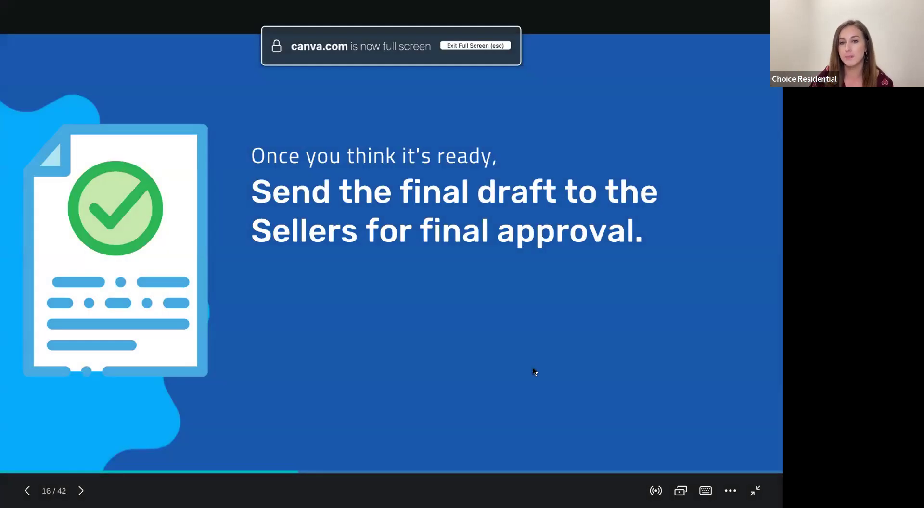
pyautogui.press('Right')
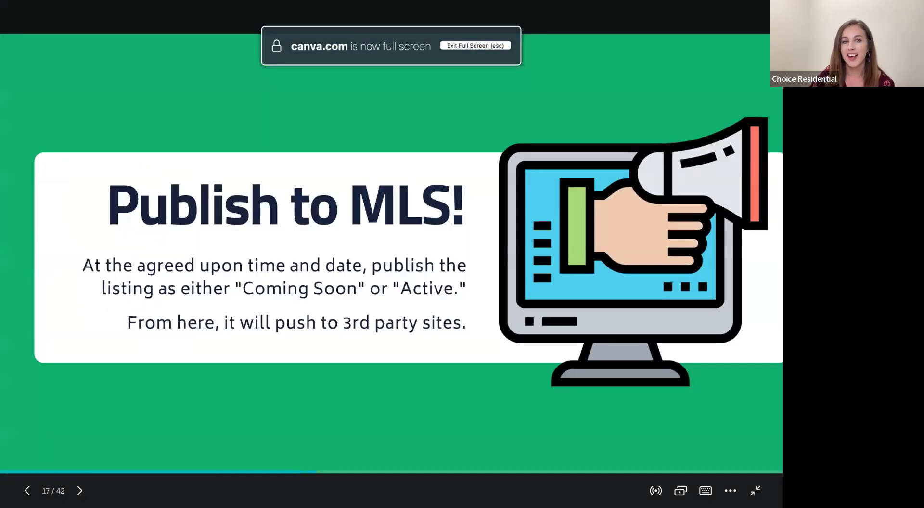